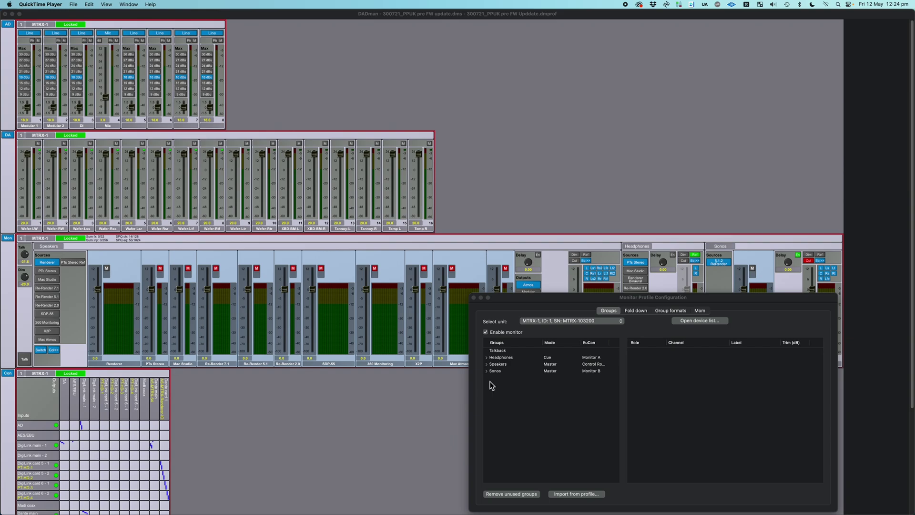
# Step: Expand the Headphones group and browse its PTs Stereo and Mac Studio sources
pyautogui.click(567, 307)
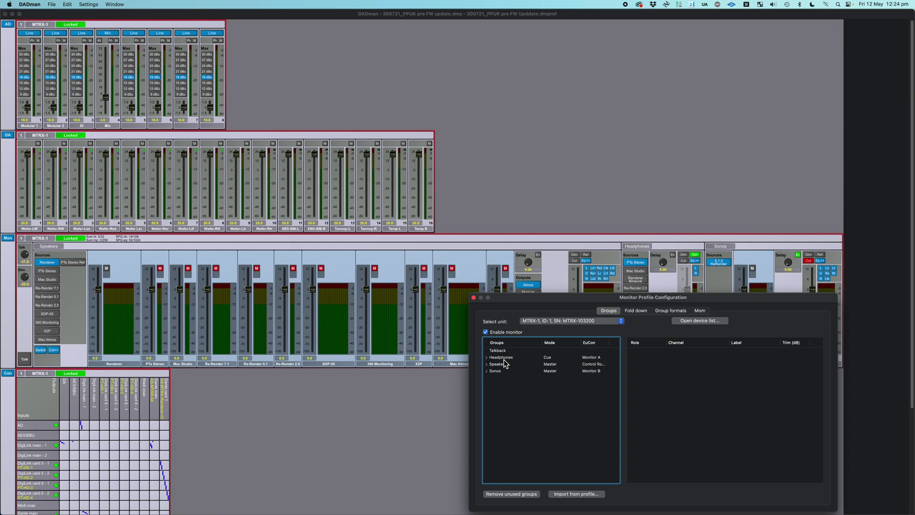
pyautogui.click(487, 358)
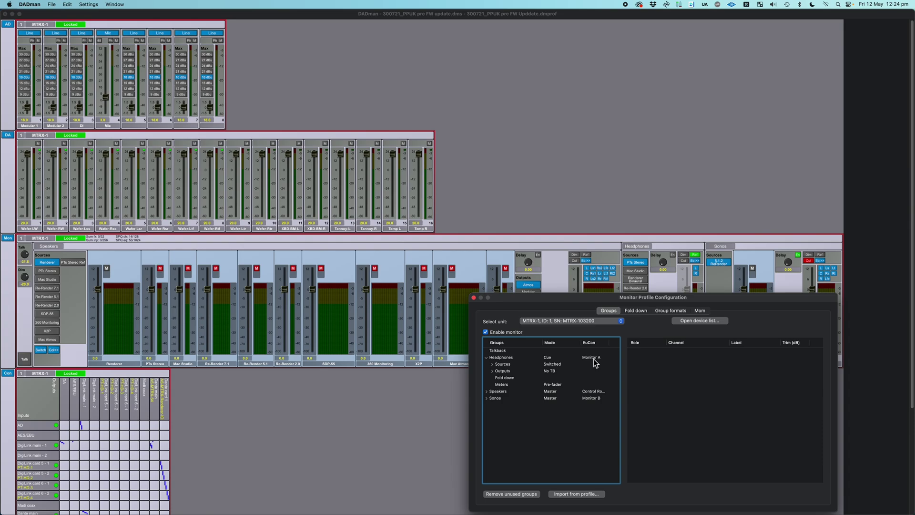
pyautogui.click(493, 365)
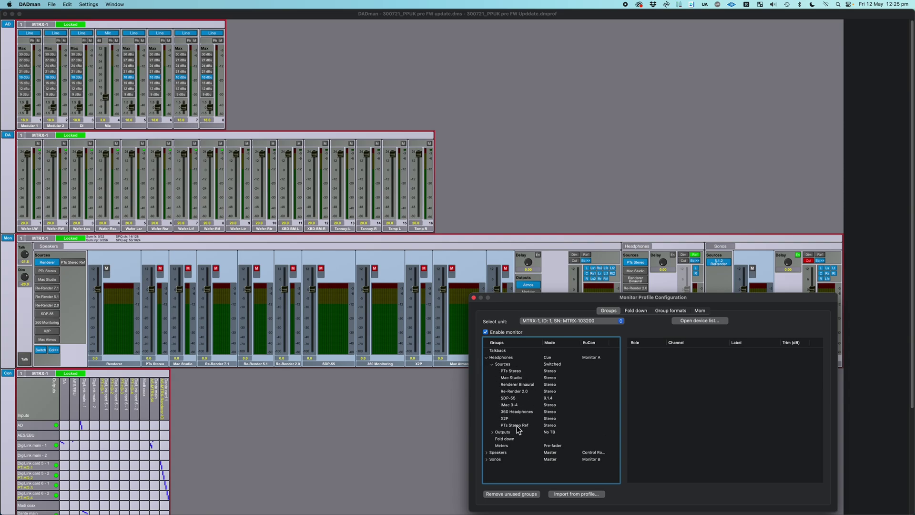
pyautogui.click(517, 371)
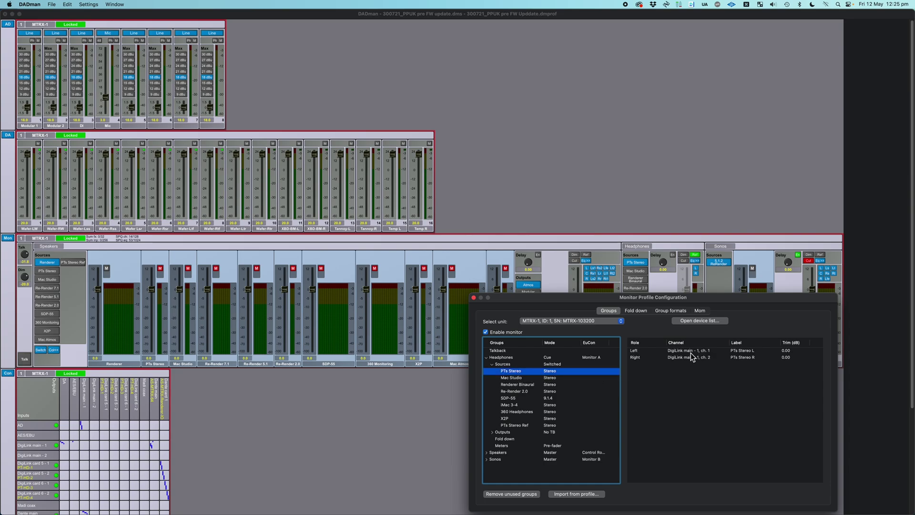
pyautogui.click(513, 378)
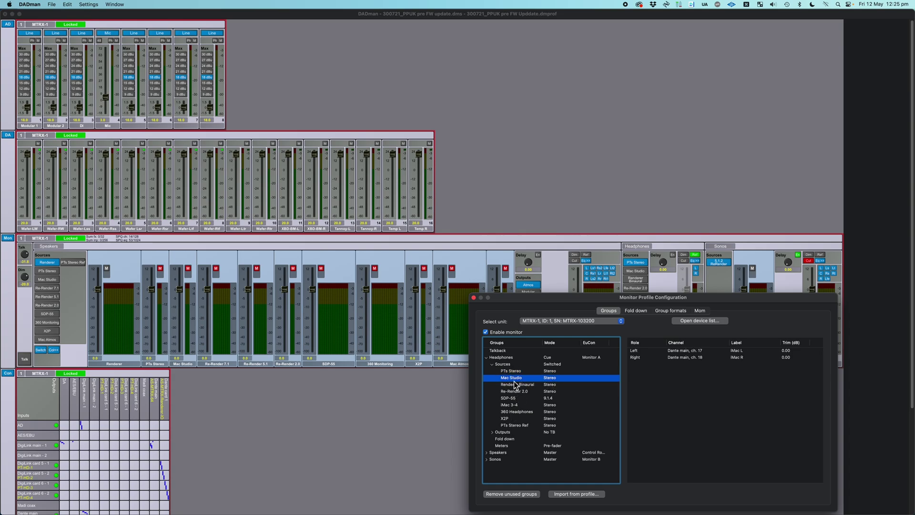
pyautogui.click(492, 365)
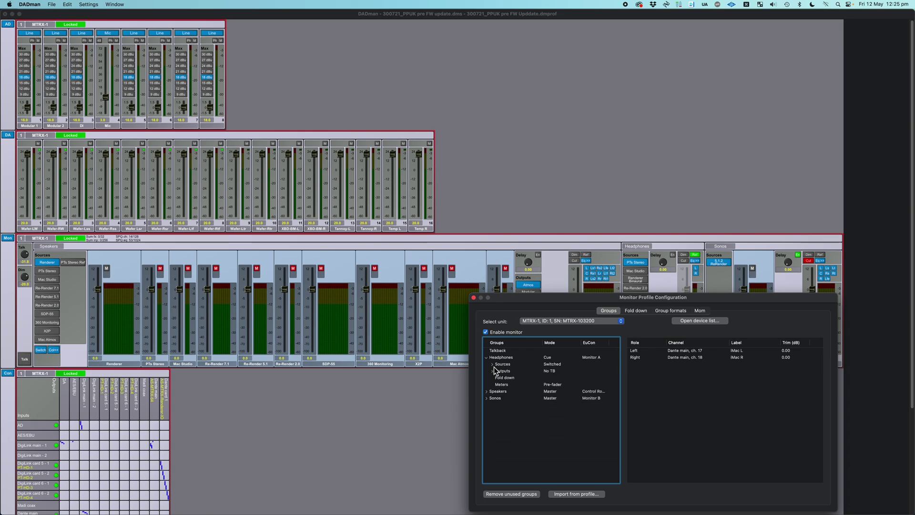
# Step: Show and hide the Headphones outputs, then select its Fold down sub-group
pyautogui.click(492, 371)
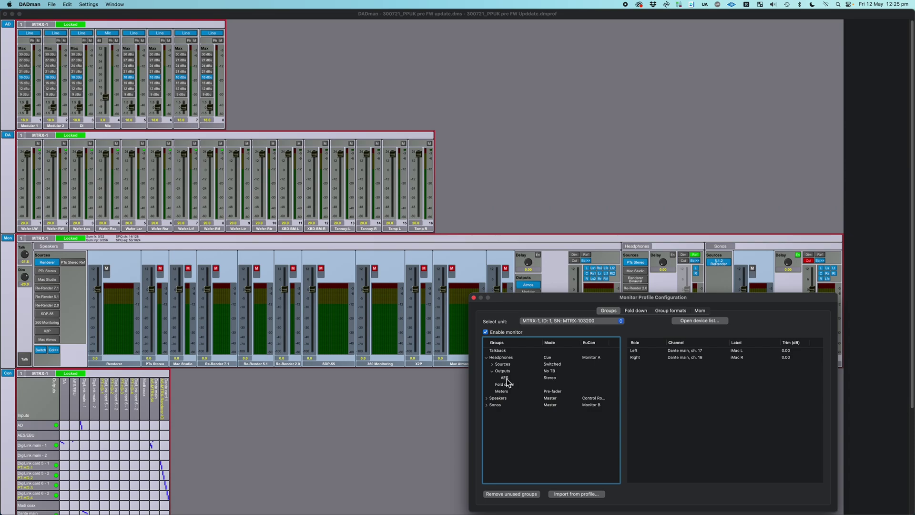
pyautogui.click(492, 372)
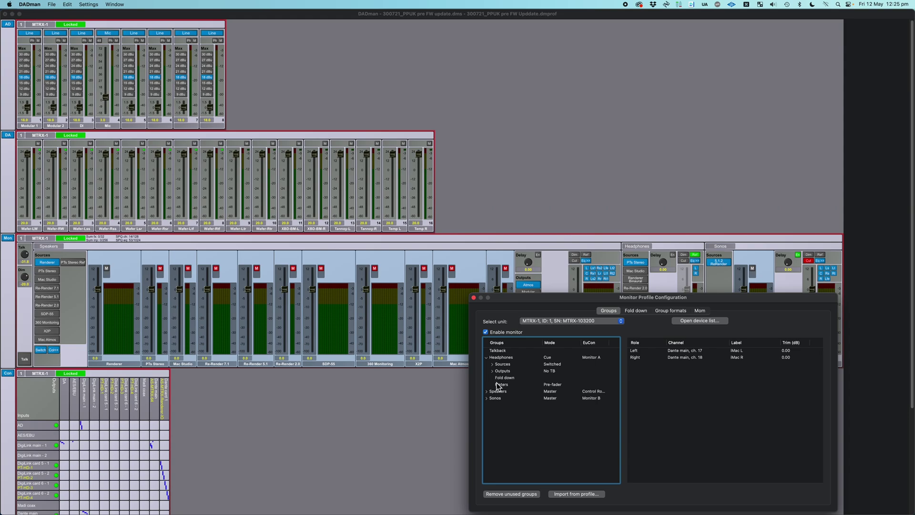
pyautogui.click(505, 379)
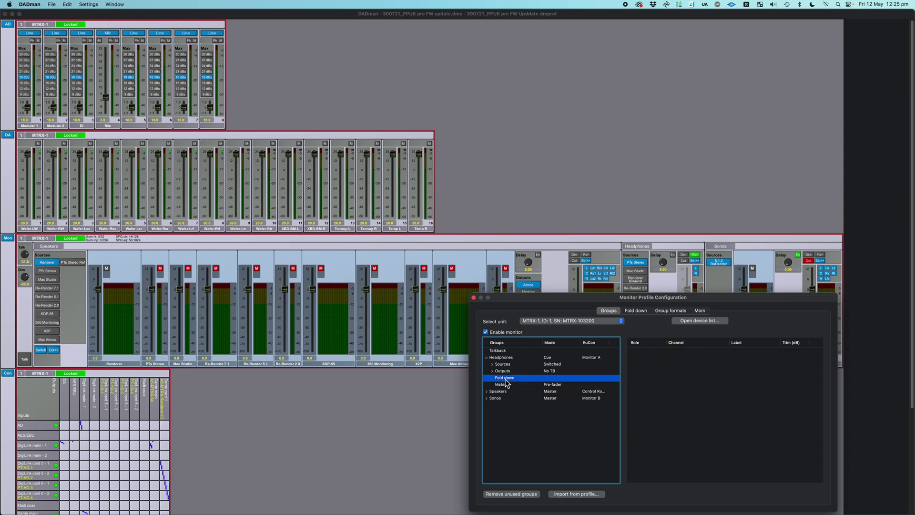
# Step: Check the Speakers fold-down options, then collapse the Speakers and Headphones groups
pyautogui.click(487, 391)
pyautogui.click(492, 412)
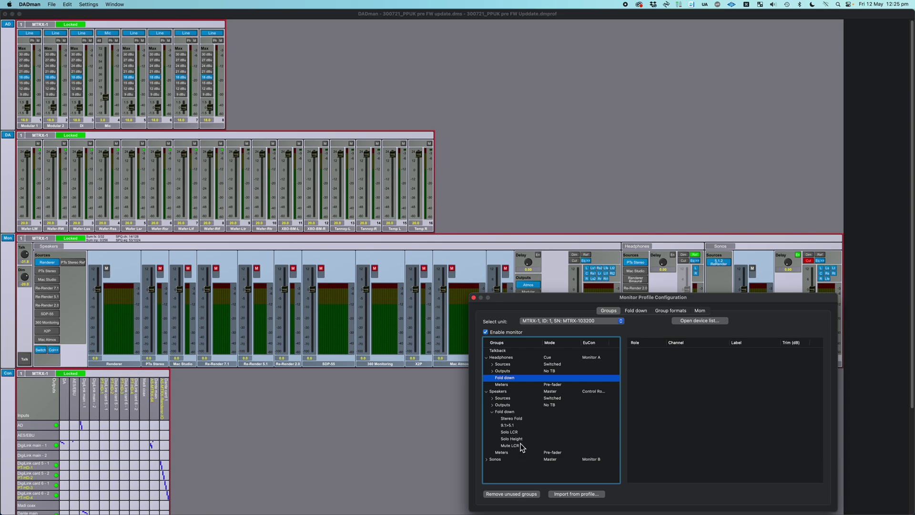
pyautogui.click(492, 411)
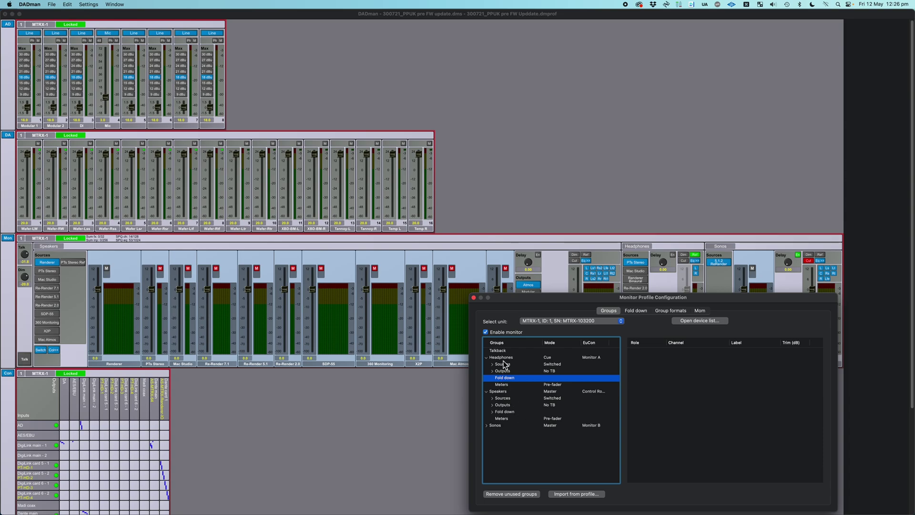
pyautogui.click(487, 391)
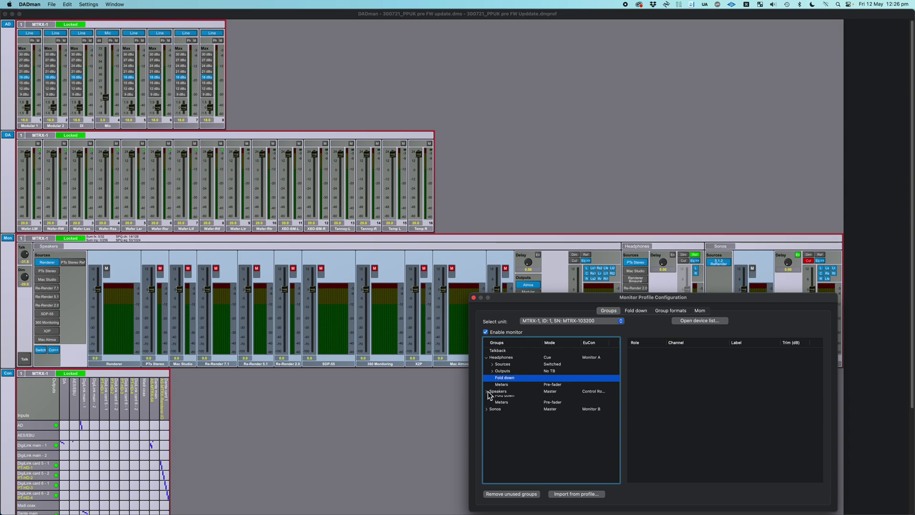
pyautogui.click(486, 358)
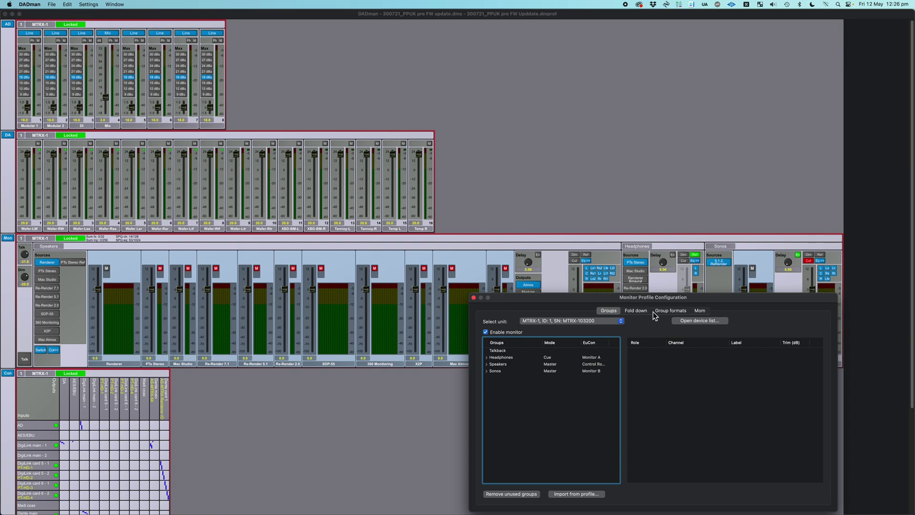
# Step: Open the MOM settings and expand the Hardware MOM and unattached MOM layer lists
pyautogui.click(699, 310)
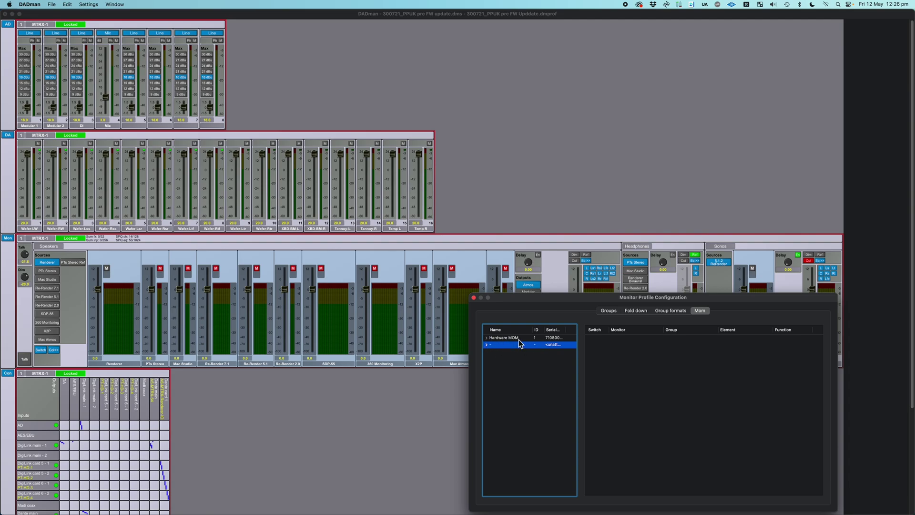
pyautogui.click(486, 338)
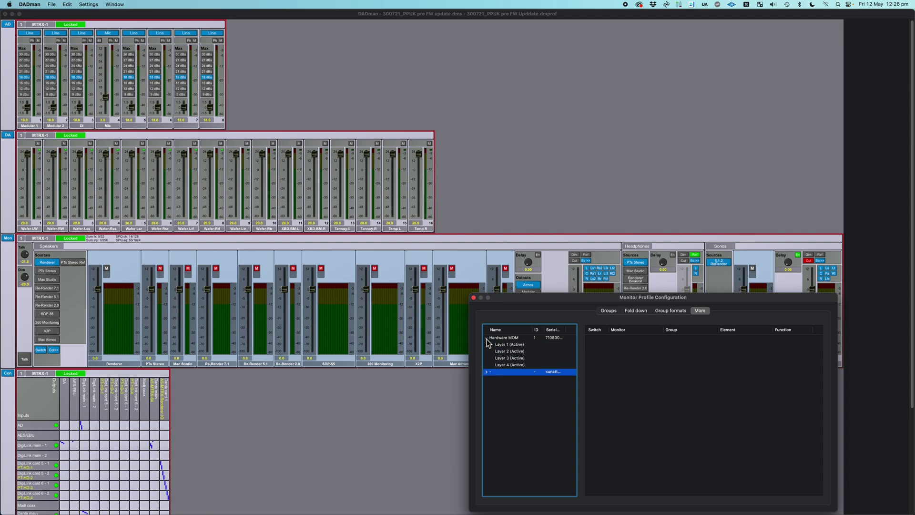
pyautogui.click(510, 346)
pyautogui.click(512, 357)
# Step: Compare the switch assignments of Layers 1–4, finishing on Layer 4's table
pyautogui.click(513, 364)
pyautogui.click(514, 371)
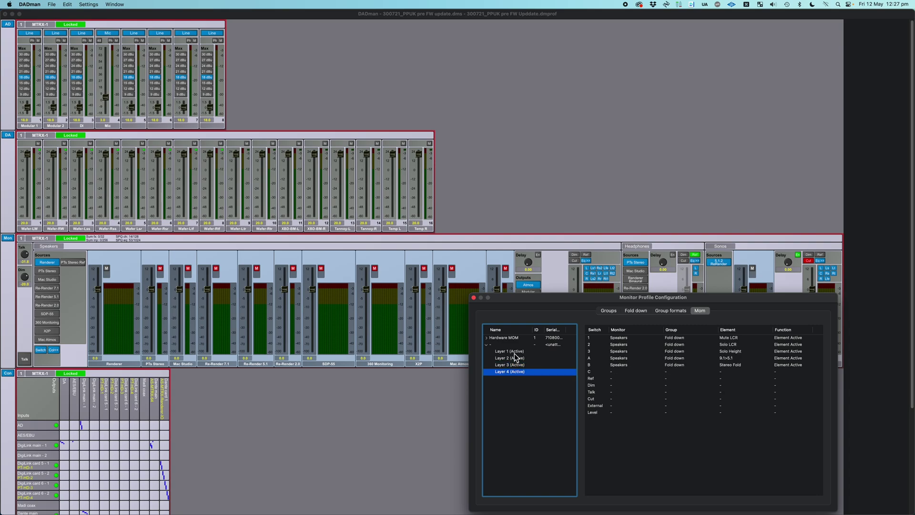
pyautogui.click(514, 352)
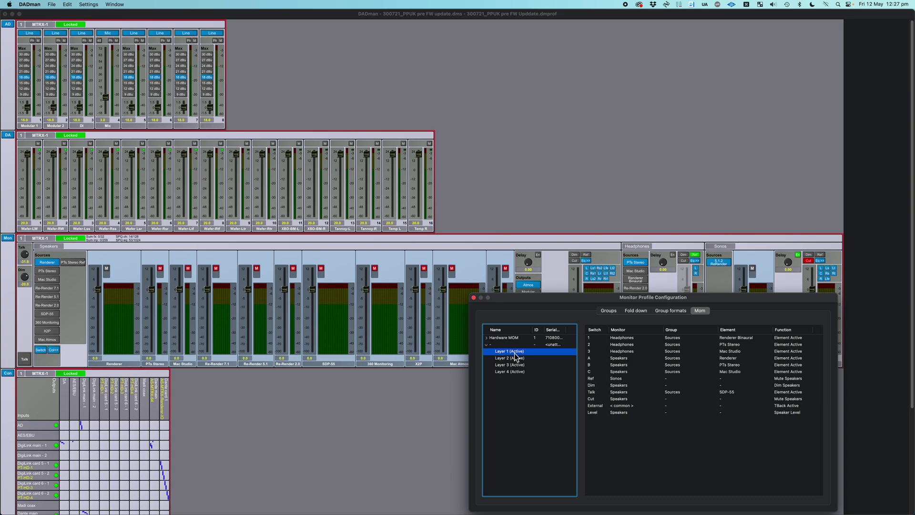
pyautogui.click(513, 358)
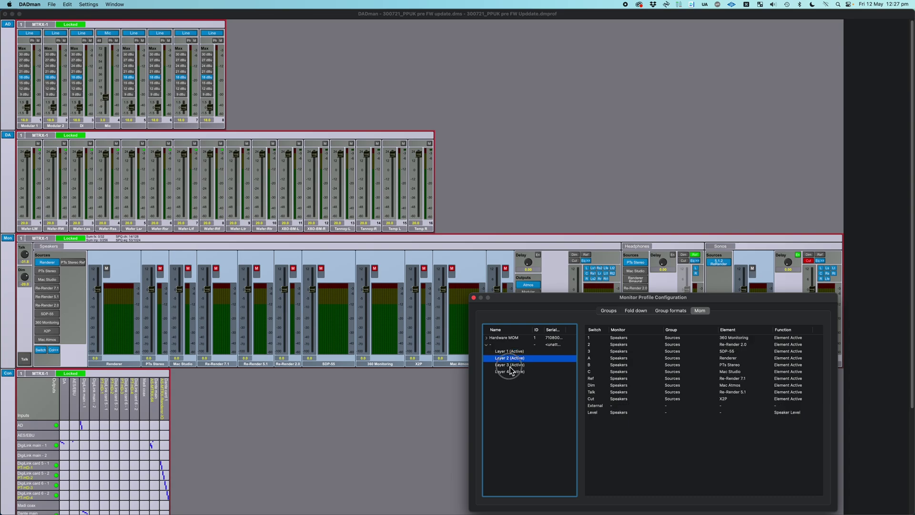
pyautogui.click(510, 365)
pyautogui.click(510, 372)
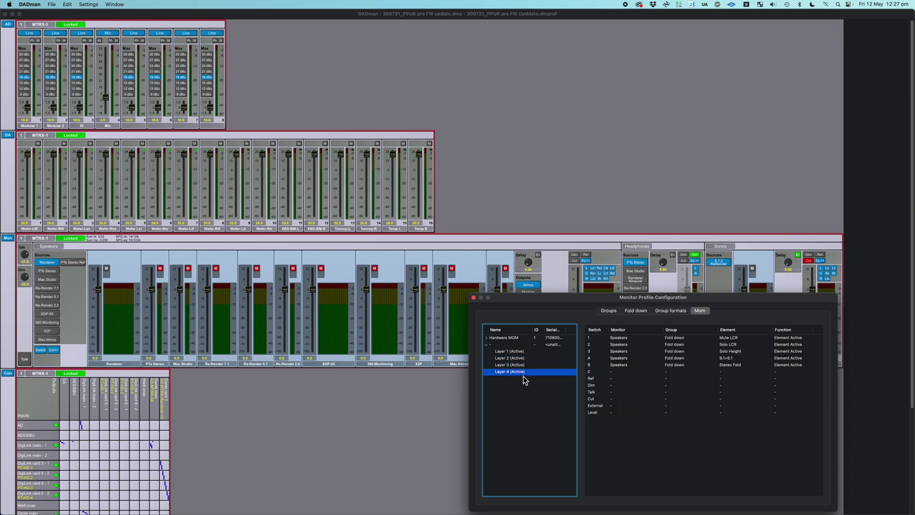
pyautogui.click(504, 352)
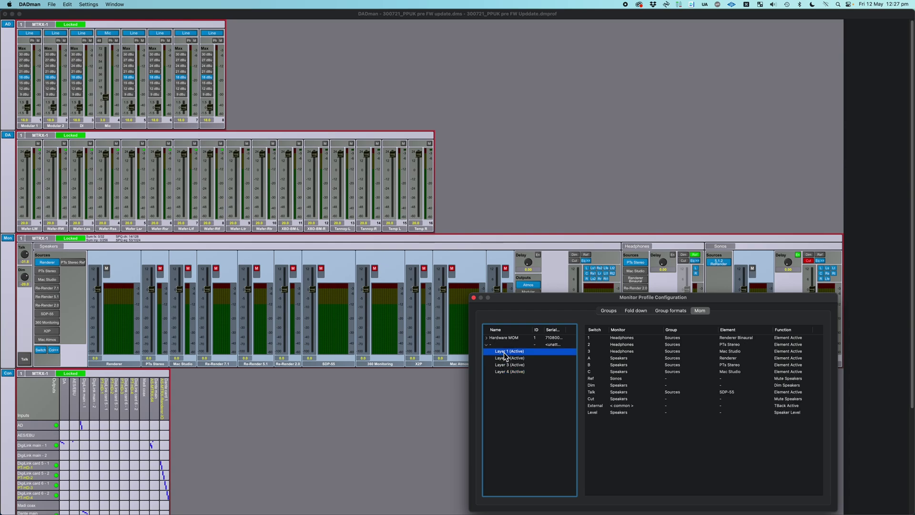
pyautogui.click(632, 432)
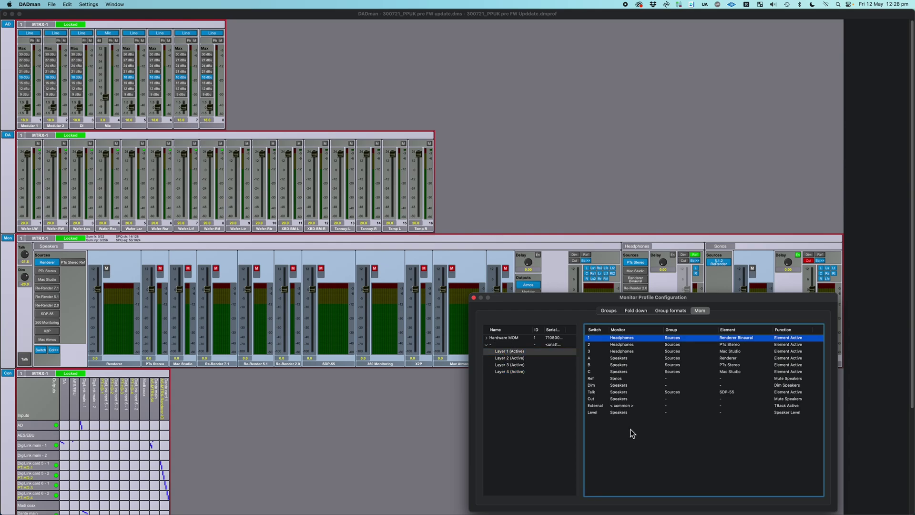
pyautogui.click(511, 374)
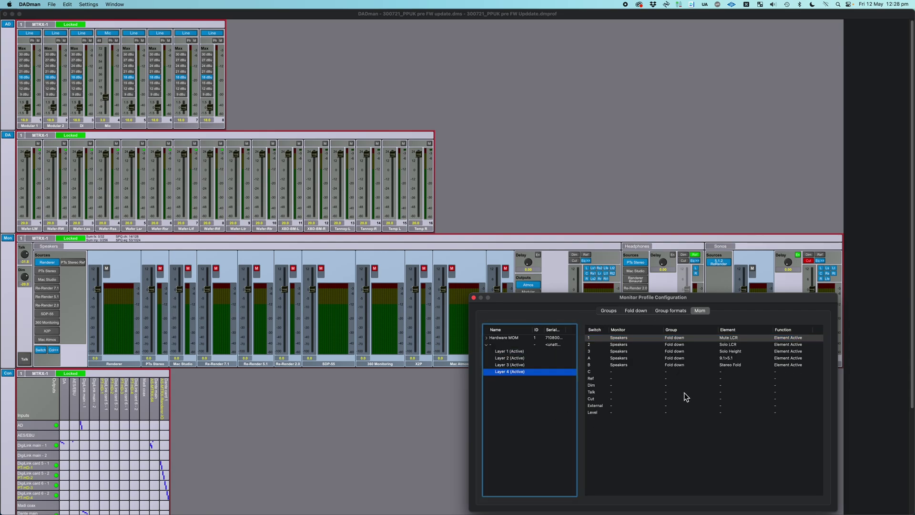
# Step: Assign Layer 4's switch C to Headphones > Sources > iMac 3-4 > Element Active
pyautogui.click(622, 372)
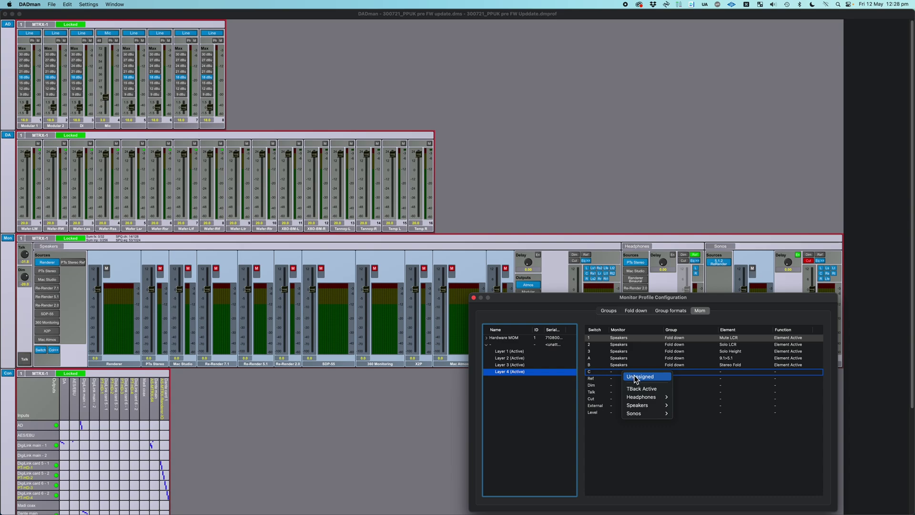
pyautogui.moveTo(652, 401)
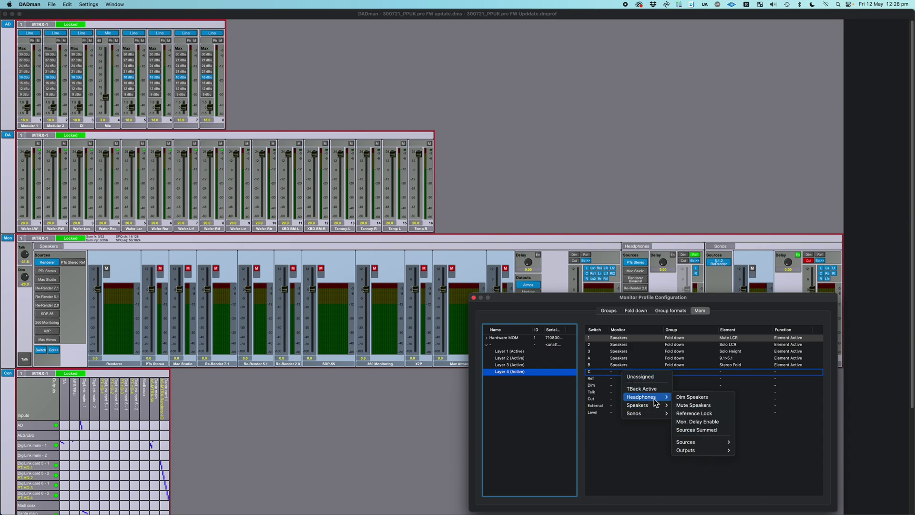
pyautogui.moveTo(710, 443)
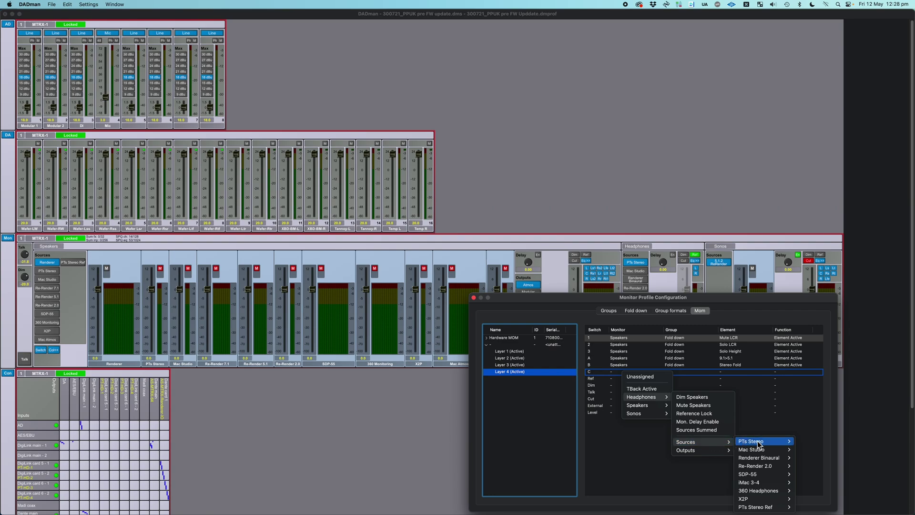
pyautogui.moveTo(758, 494)
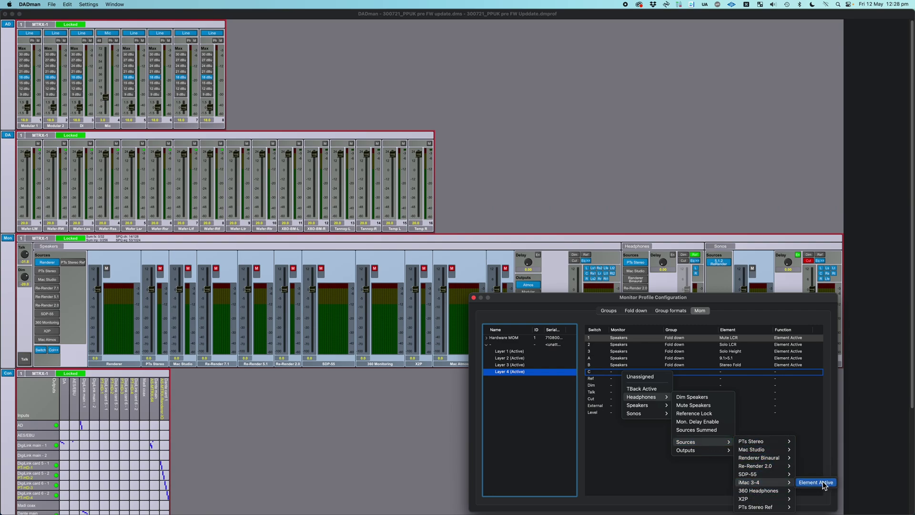
pyautogui.click(812, 482)
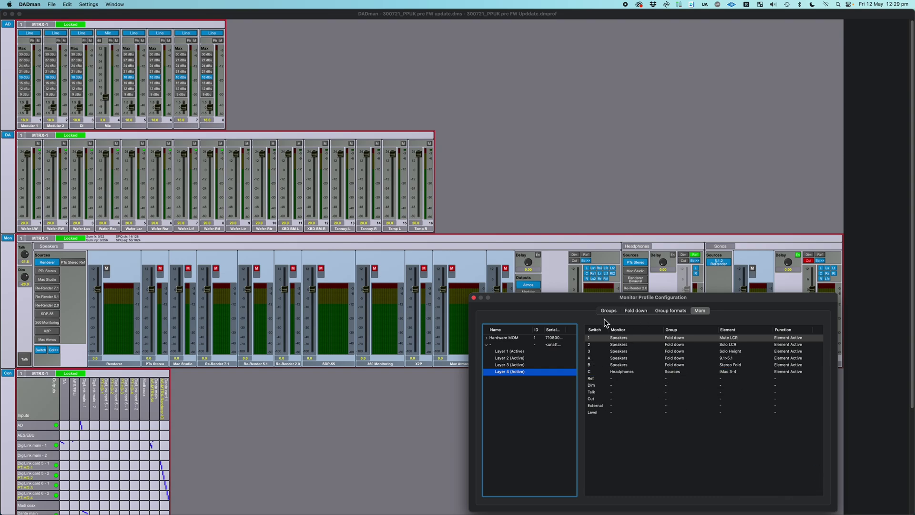
pyautogui.click(617, 405)
pyautogui.click(613, 412)
pyautogui.click(611, 413)
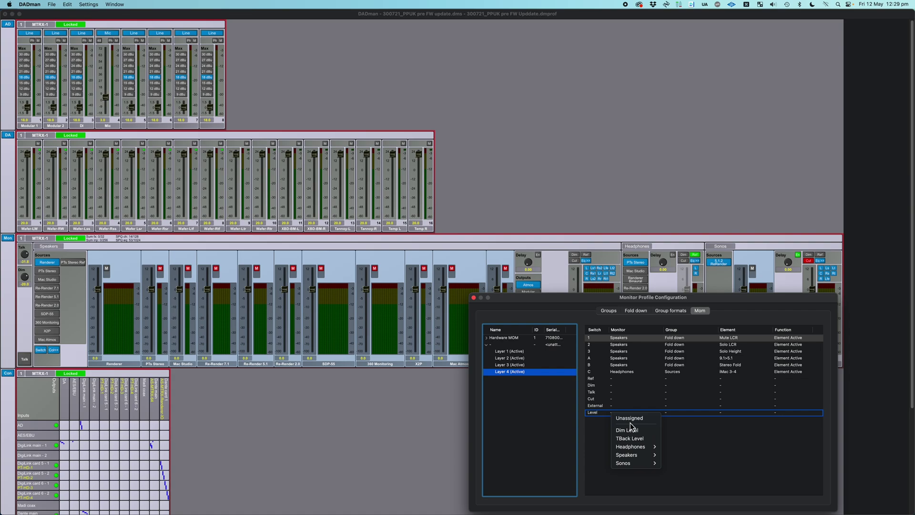
pyautogui.moveTo(629, 456)
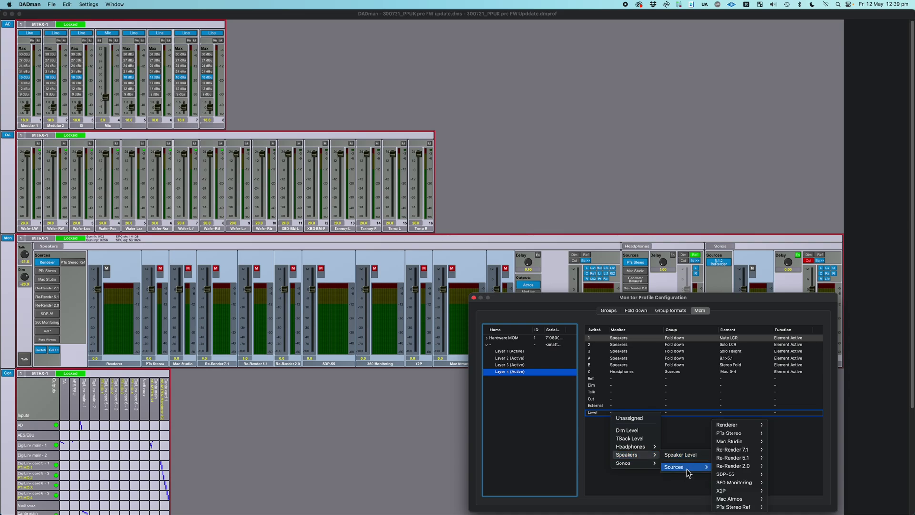
pyautogui.moveTo(737, 467)
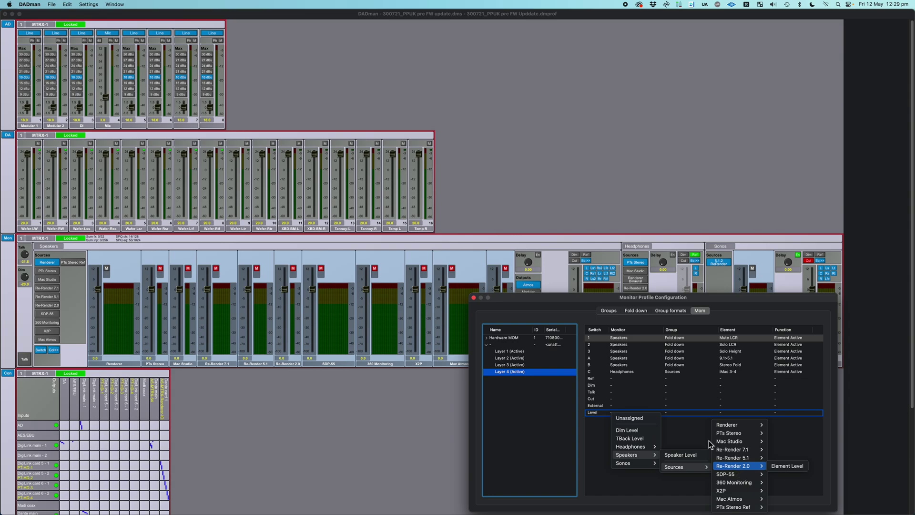
pyautogui.click(696, 430)
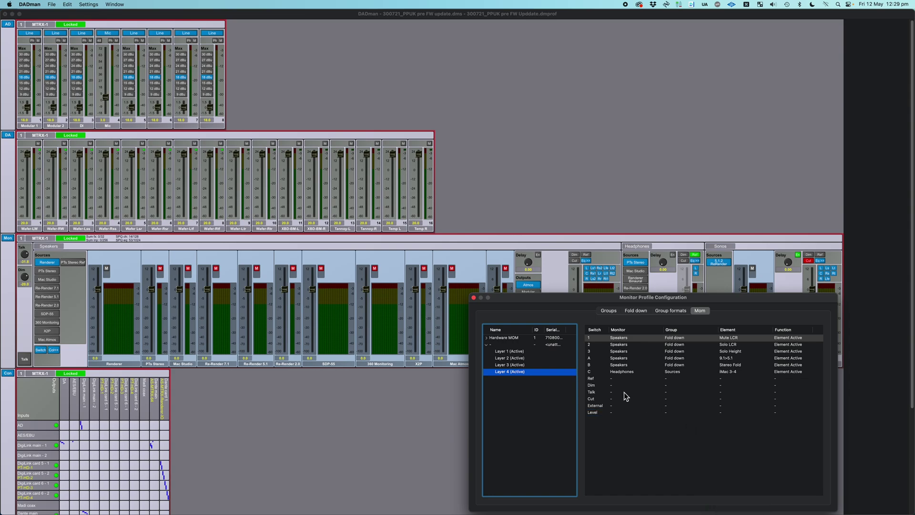
# Step: Step through Layers 2, 3 and 4, ending on Layer 1's headphone and speaker source switches
pyautogui.click(522, 351)
pyautogui.click(522, 357)
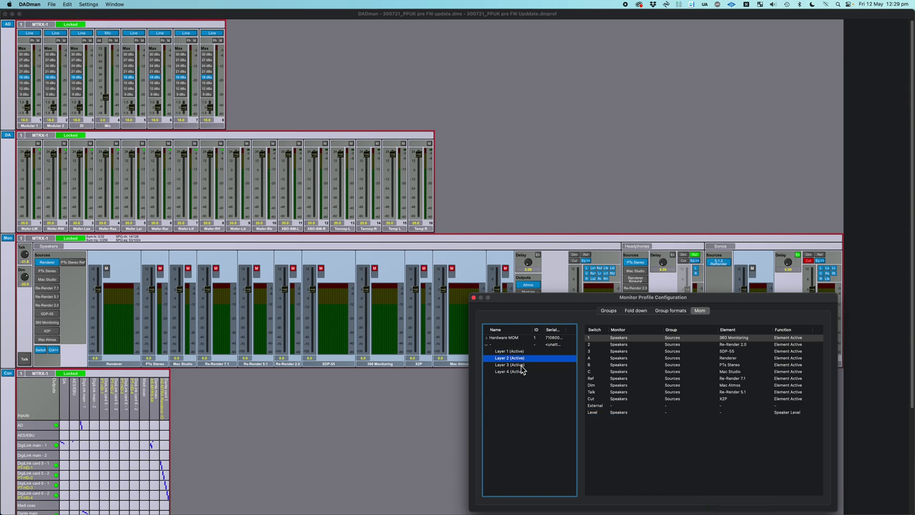
pyautogui.click(522, 365)
pyautogui.click(522, 372)
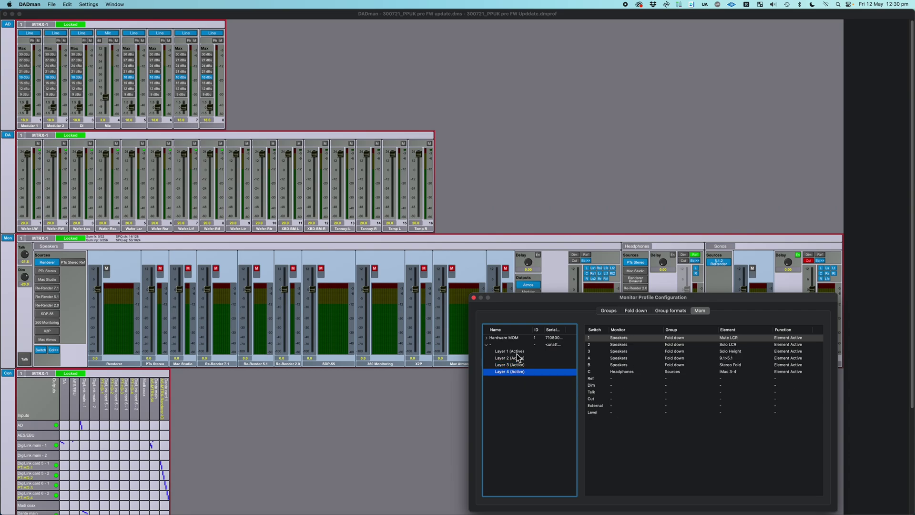
pyautogui.click(517, 352)
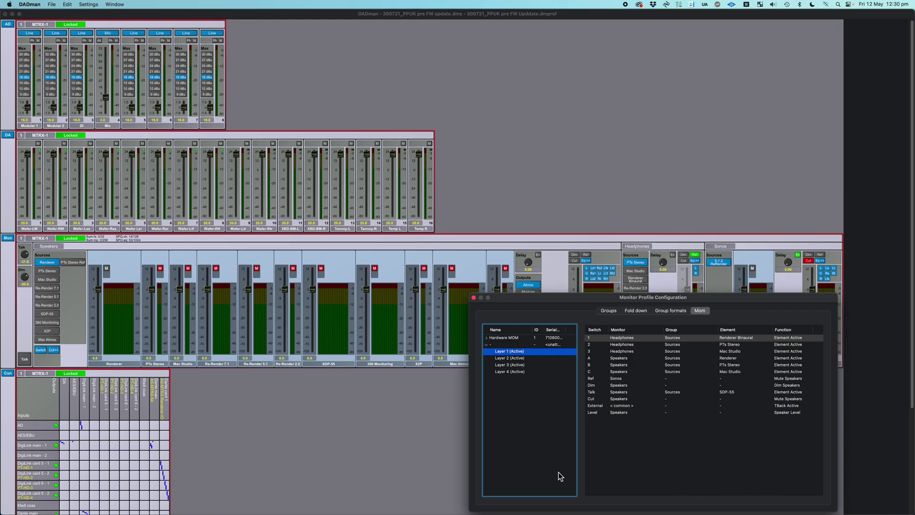
# Step: Open the Device List with Super+D and drag it to the upper right
pyautogui.press('super+d')
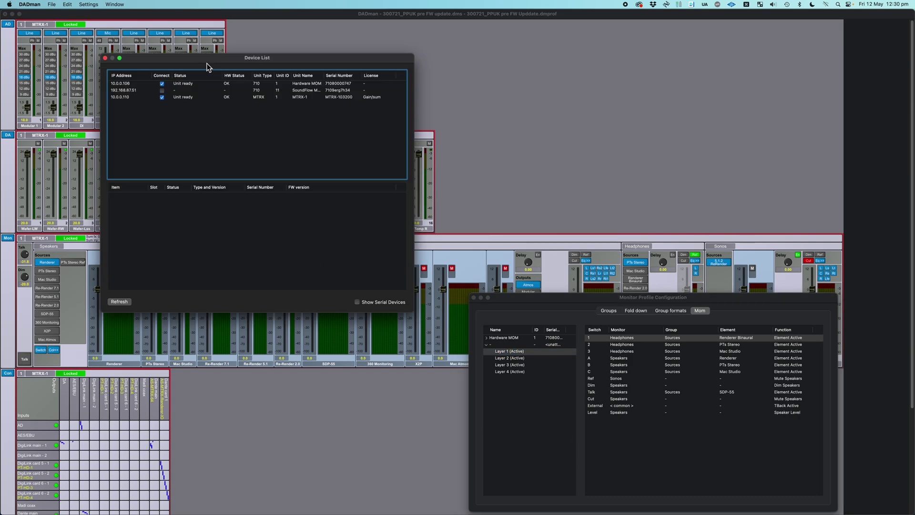
pyautogui.moveTo(185, 62); pyautogui.dragTo(573, 37)
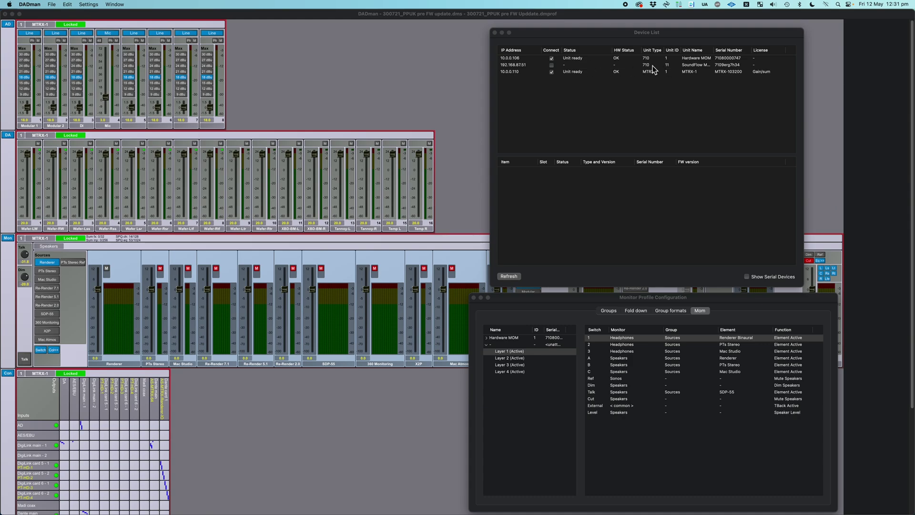
# Step: Connect the SoundFlow MOM unit at 192.168.87.51 and nudge the Device List slightly up
pyautogui.click(568, 103)
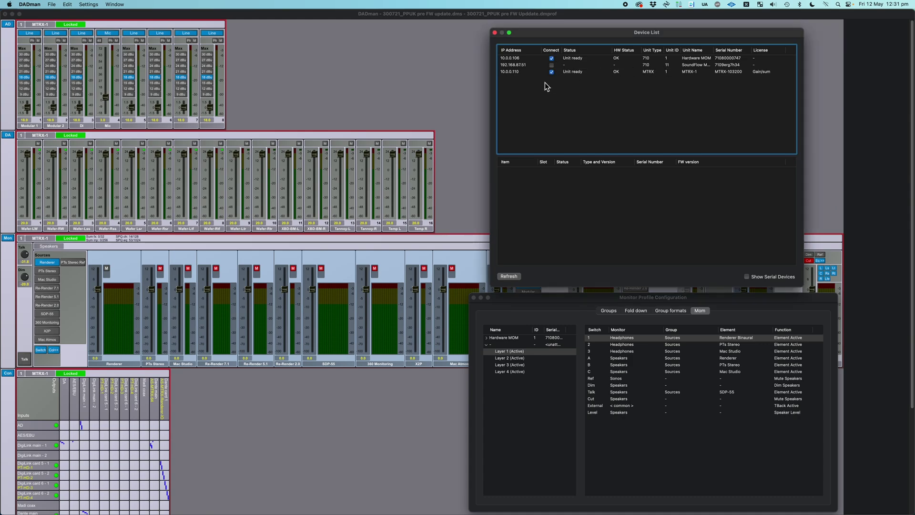
pyautogui.click(553, 66)
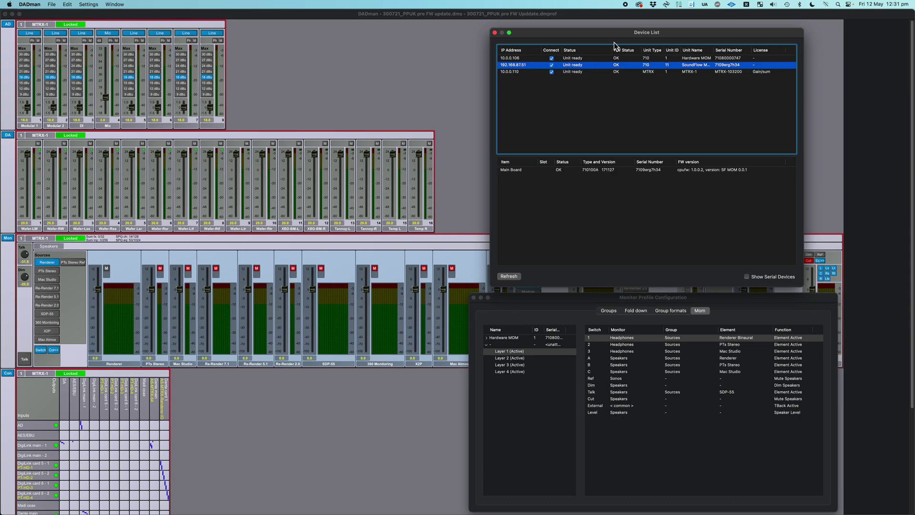
pyautogui.moveTo(625, 36); pyautogui.dragTo(622, 31)
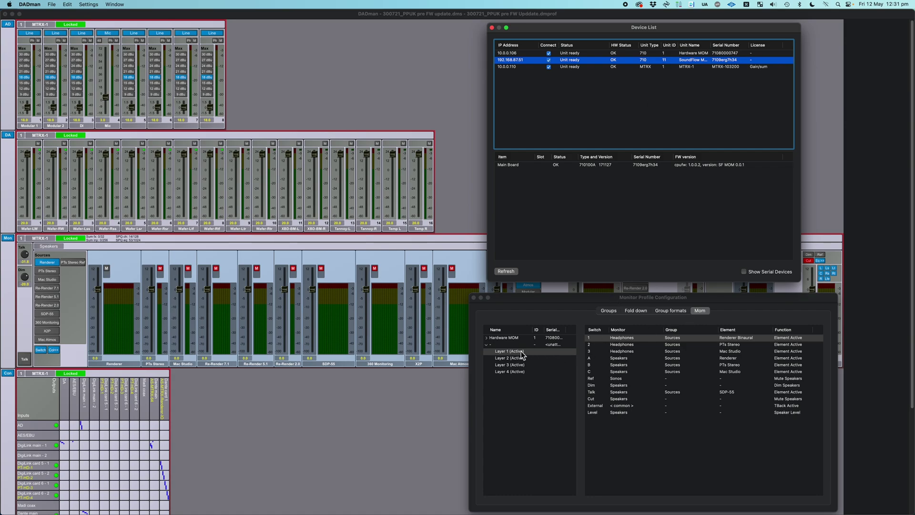
# Step: Attach the SoundFlow MOM device to the unattached '-' MOM entry
pyautogui.click(510, 351)
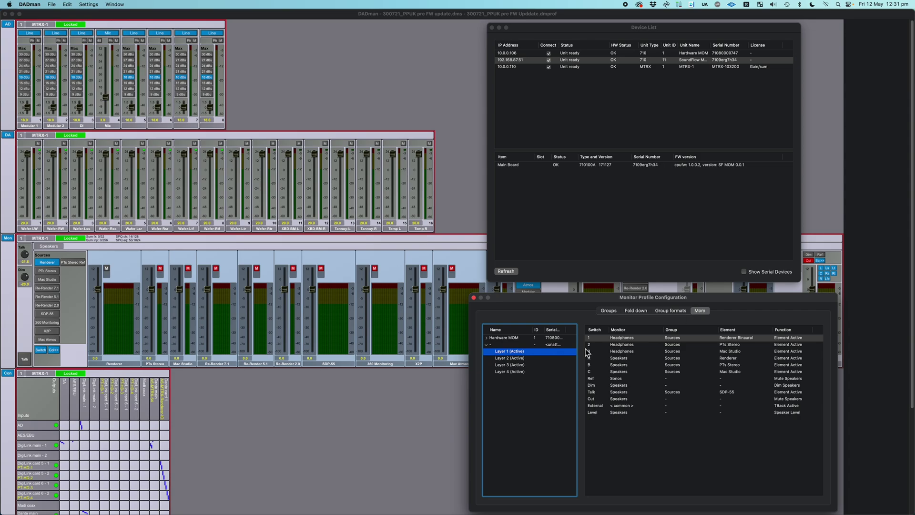
pyautogui.rightClick(504, 344)
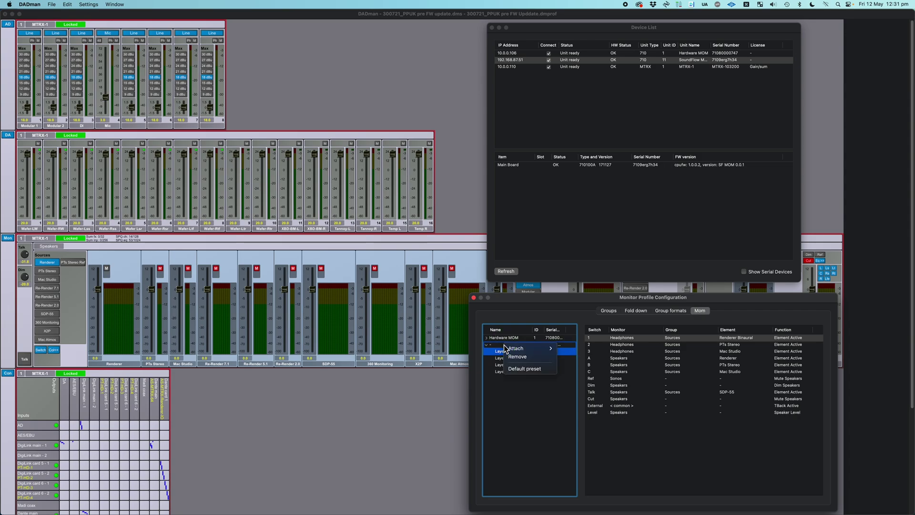
pyautogui.moveTo(517, 348)
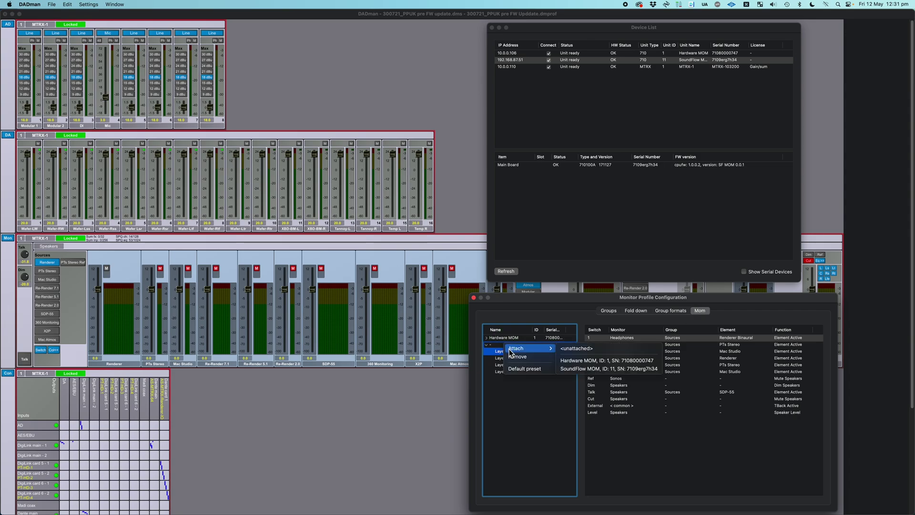
pyautogui.click(602, 367)
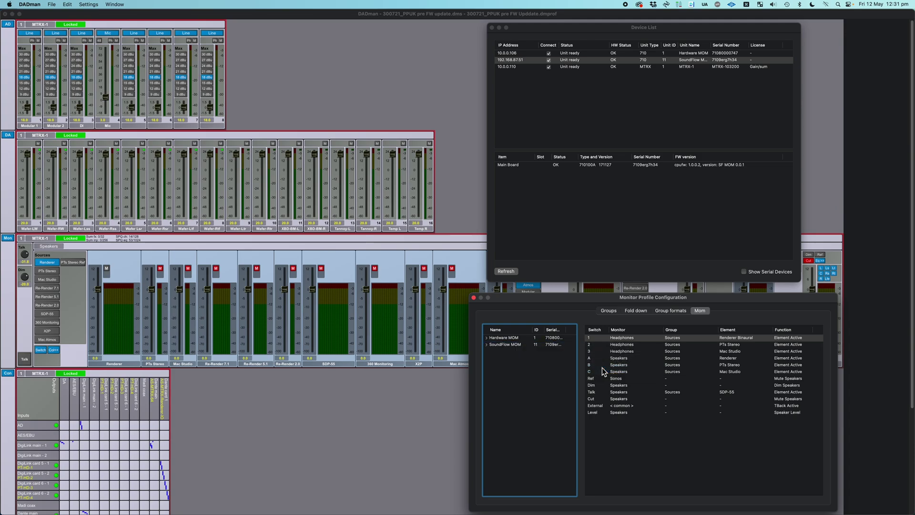